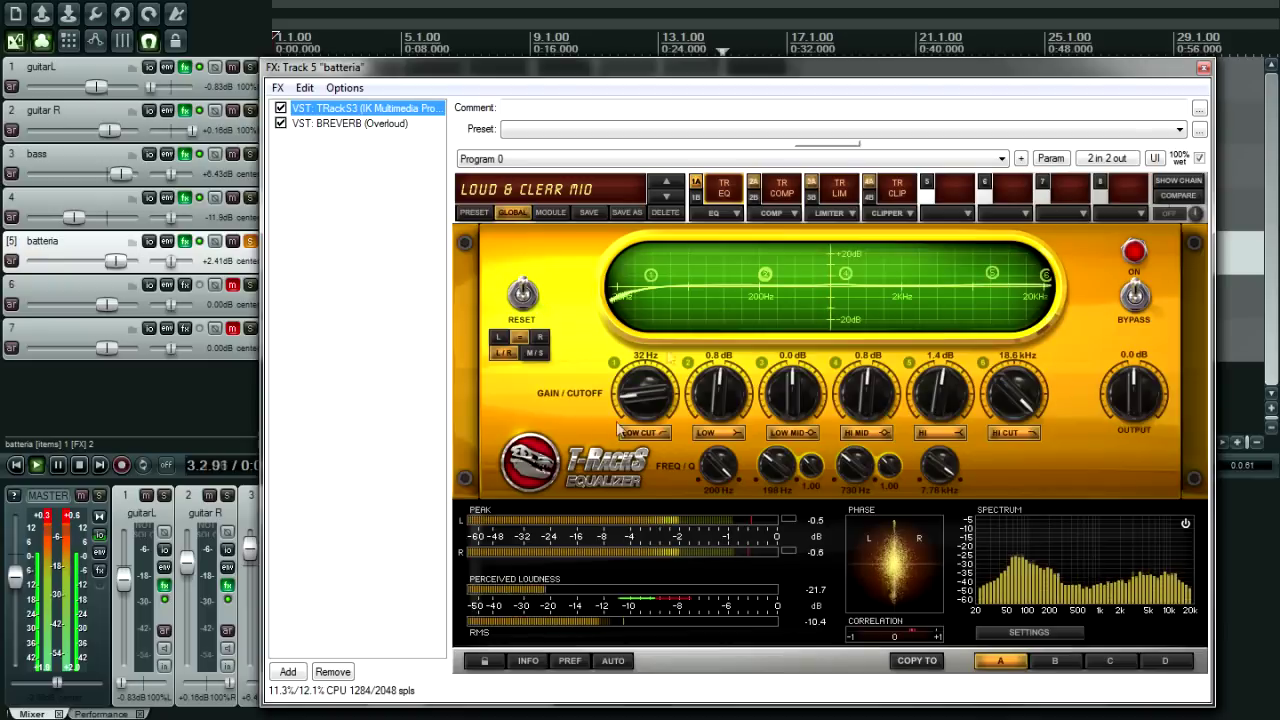
# Step: Review the batteria track's effects: BREVERB and the T-RackS EQ, compressor, limiter and clipper modules, and close the chain with playback stopped
pyautogui.moveTo(682, 77); pyautogui.dragTo(612, 52)
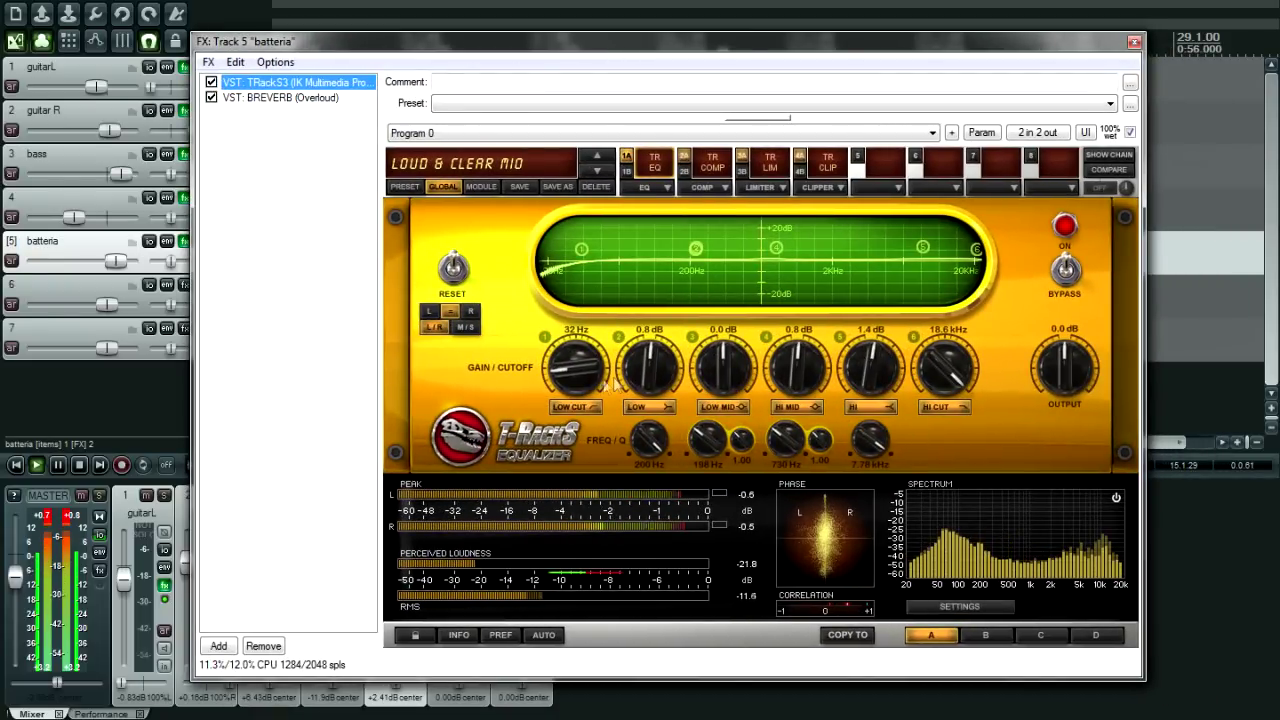
pyautogui.click(570, 377)
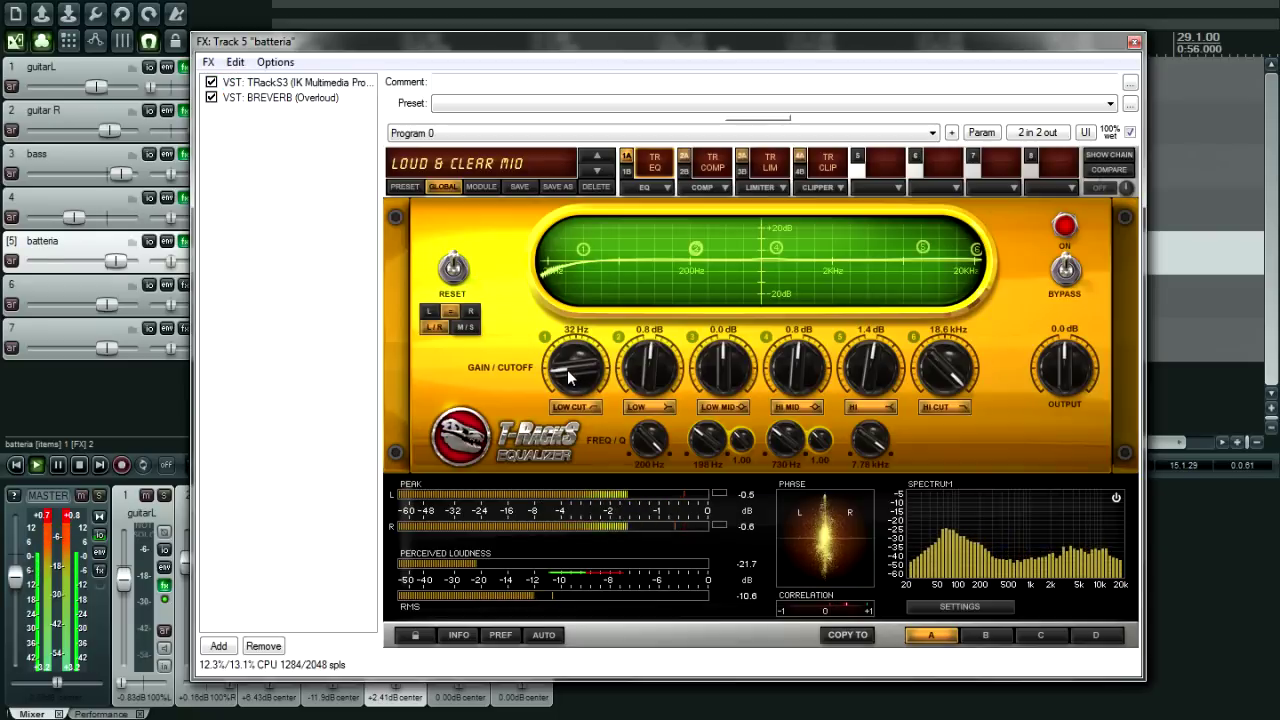
pyautogui.click(290, 98)
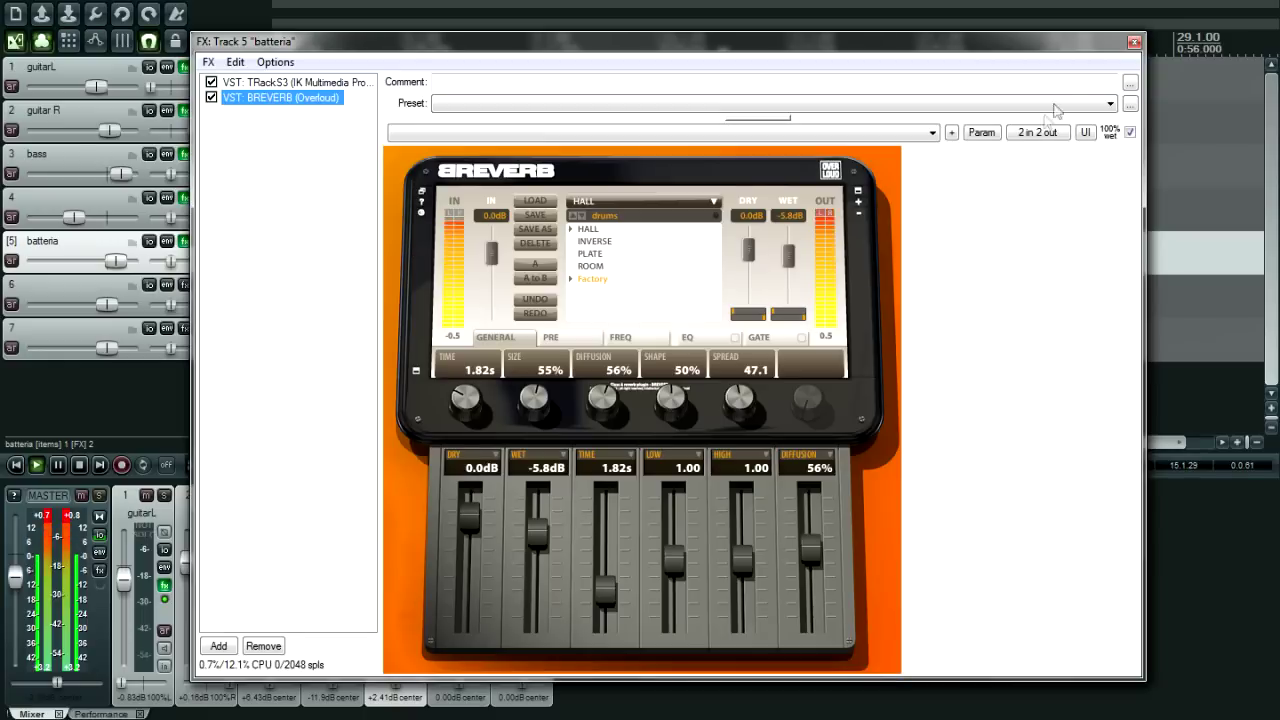
pyautogui.click(250, 84)
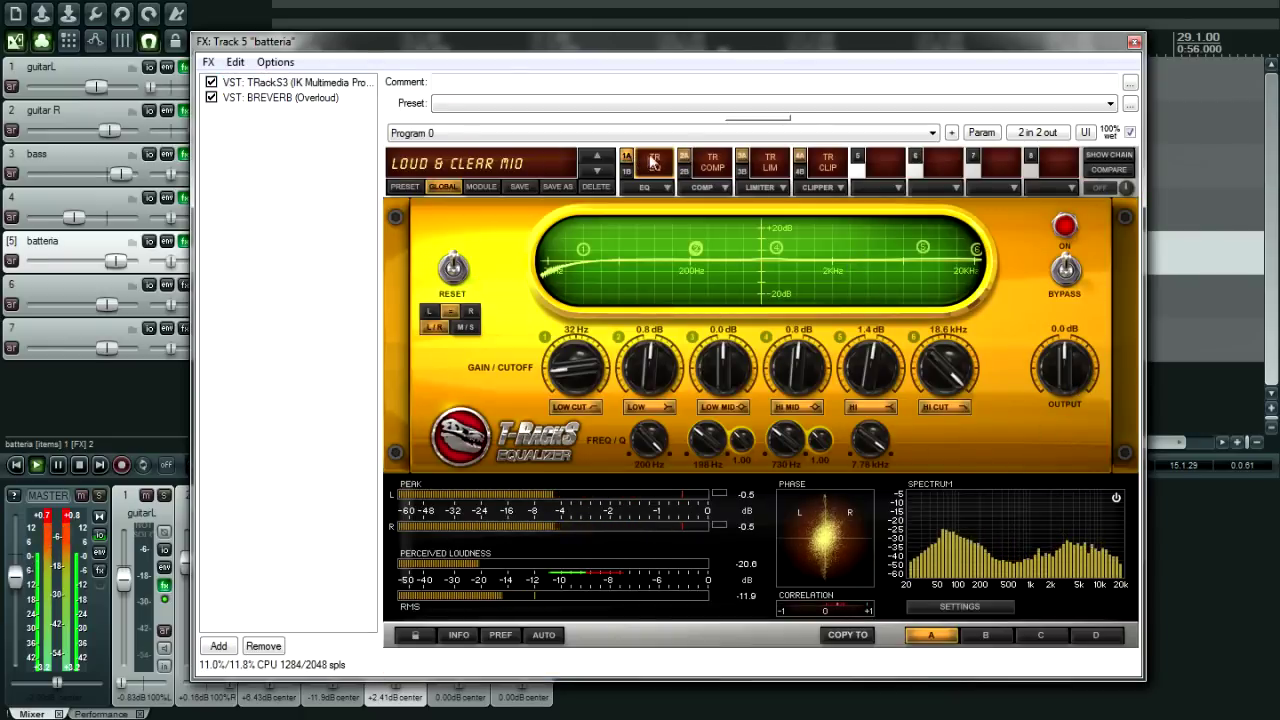
pyautogui.click(686, 160)
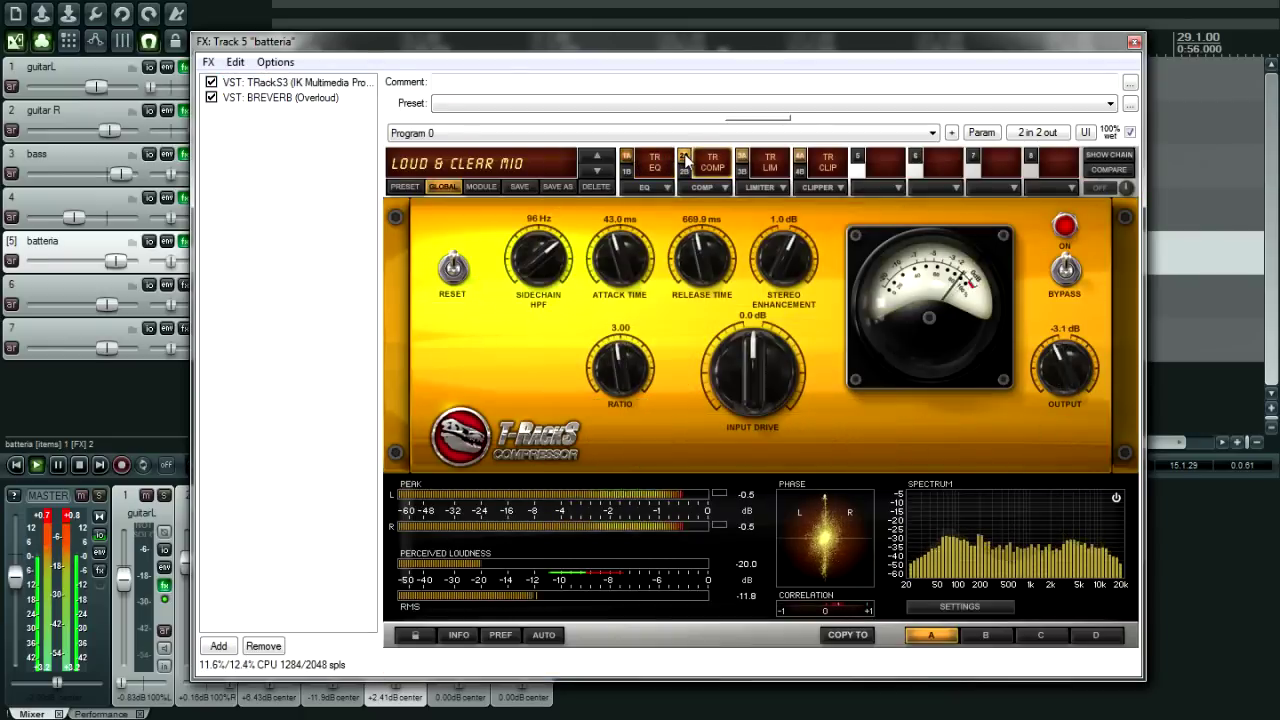
pyautogui.click(743, 160)
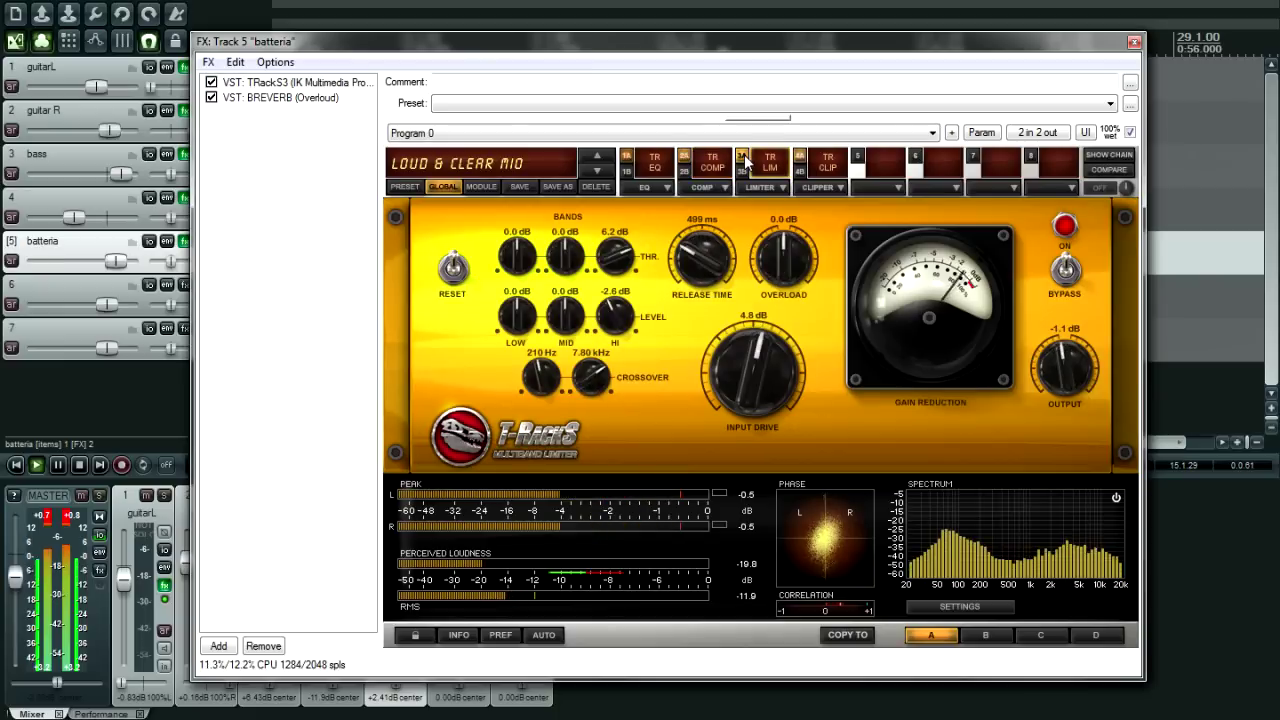
pyautogui.click(800, 160)
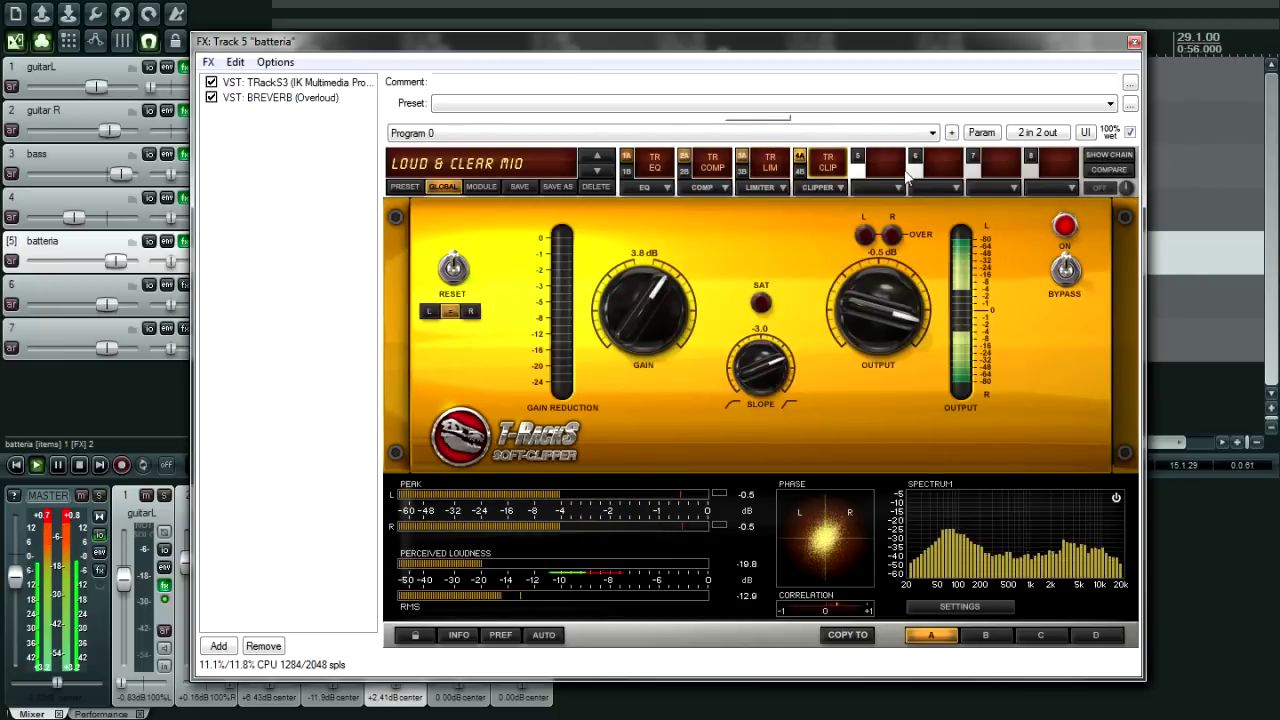
pyautogui.click(1134, 42)
pyautogui.press('space')
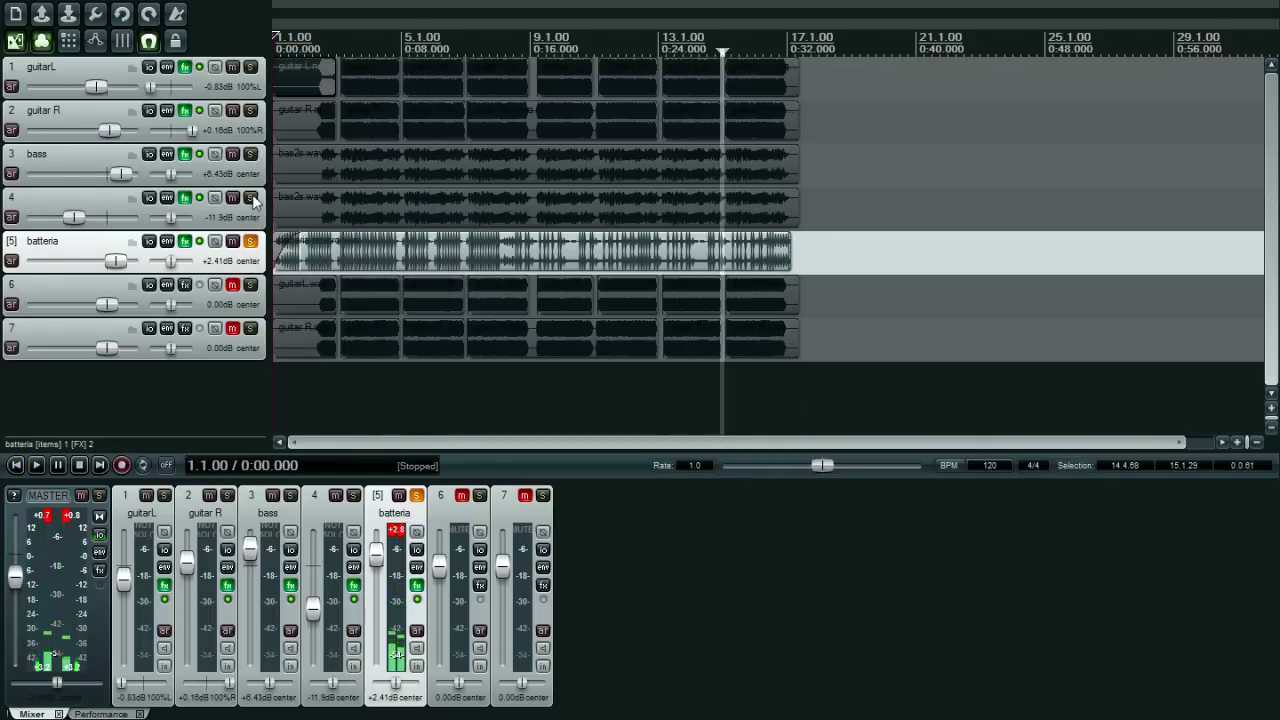
# Step: Audition track 4 with batteria, alone, and together with the bass track, finishing with only the bass soloed
pyautogui.click(251, 197)
pyautogui.press('space')
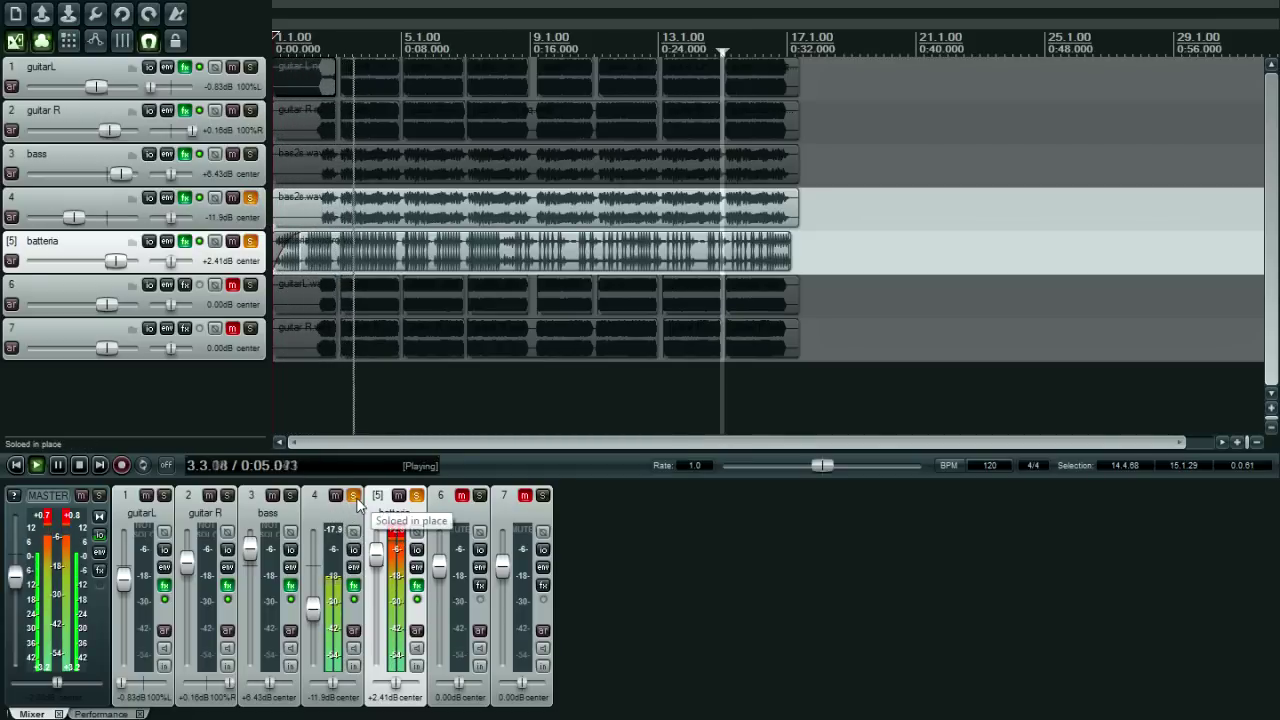
pyautogui.click(416, 495)
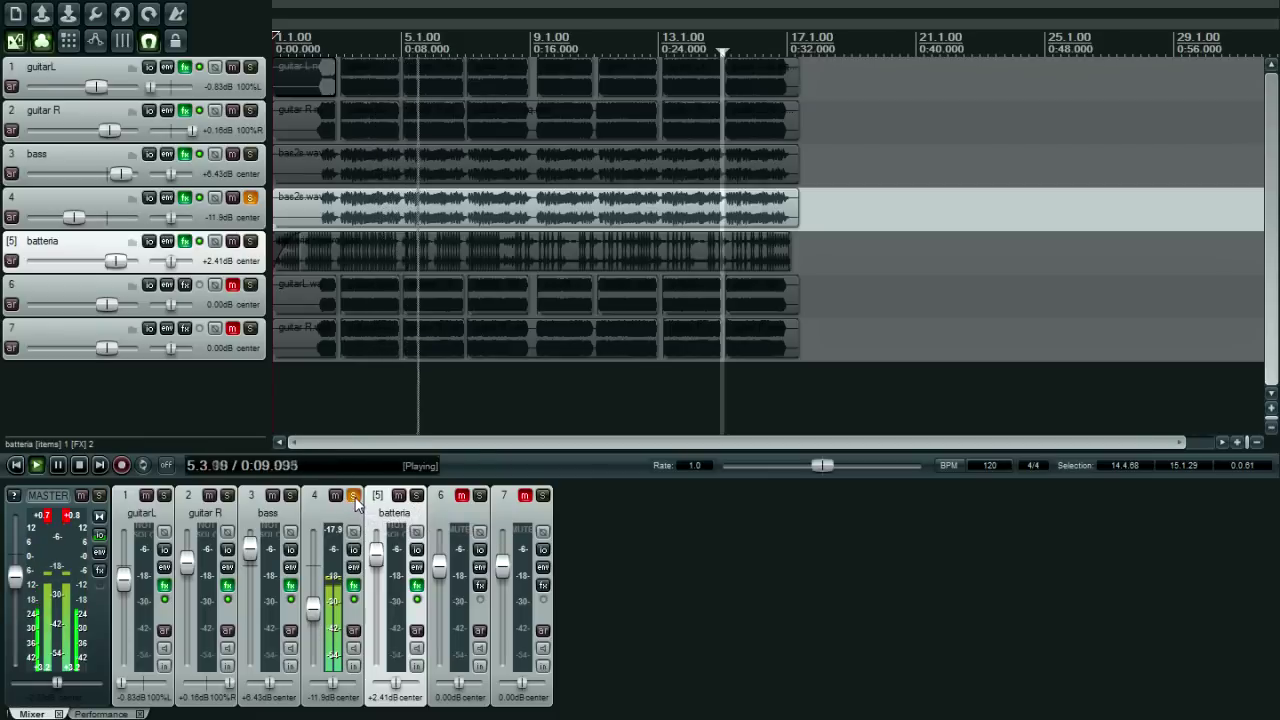
pyautogui.click(290, 496)
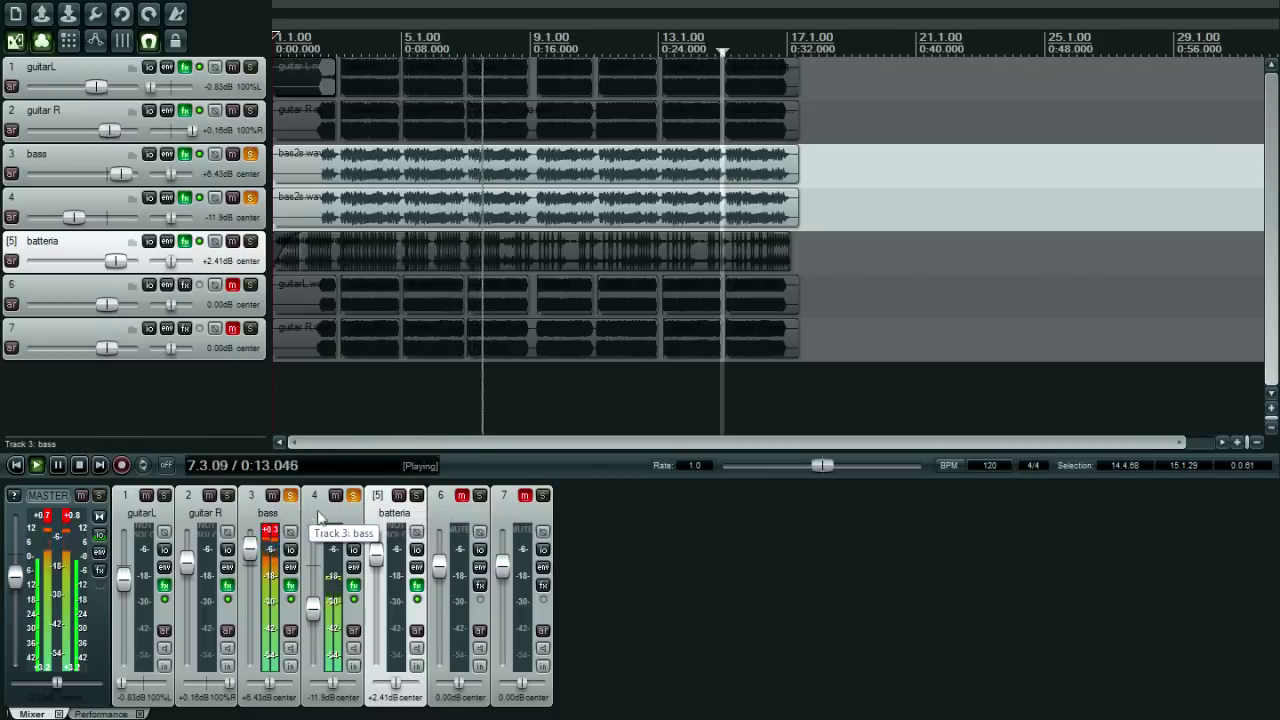
pyautogui.keyDown('ctrl'); pyautogui.keyDown('alt'); pyautogui.click(289, 498); pyautogui.keyUp('alt'); pyautogui.keyUp('ctrl')
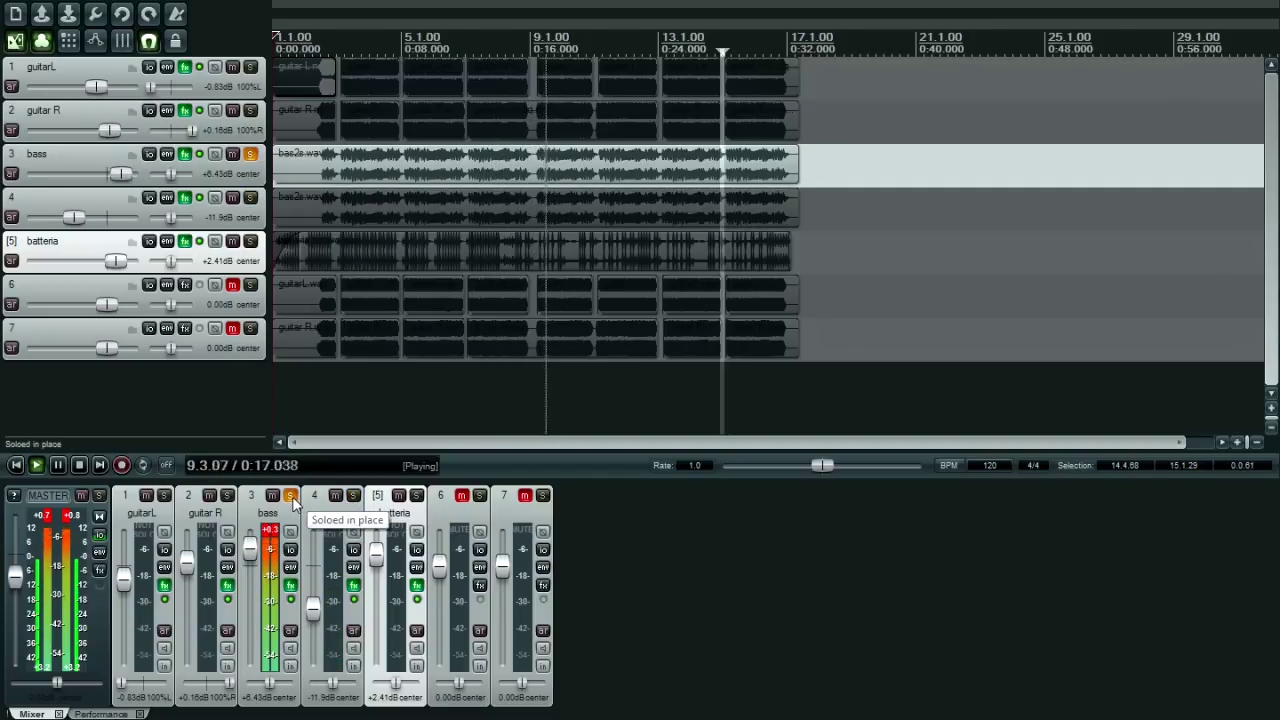
# Step: Inspect the T-RackS effect on the bass track during playback, closing its effects window with playback stopped
pyautogui.click(290, 586)
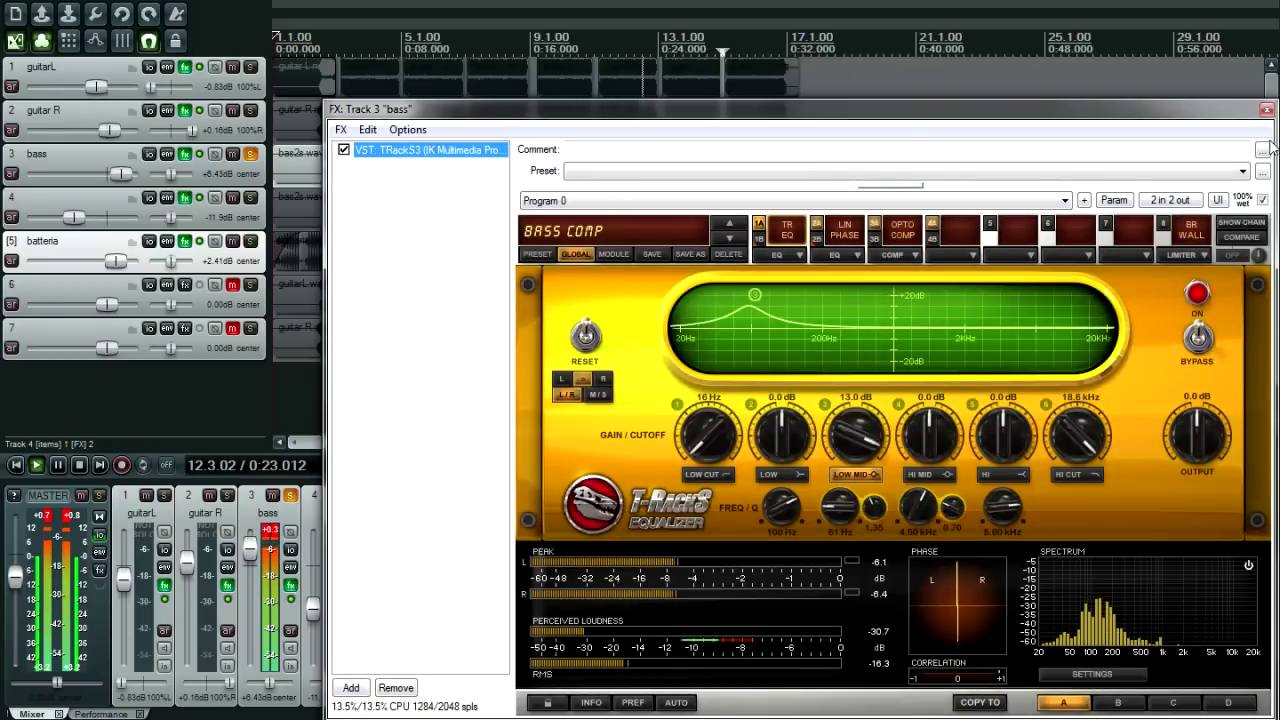
pyautogui.press('space')
pyautogui.click(1266, 109)
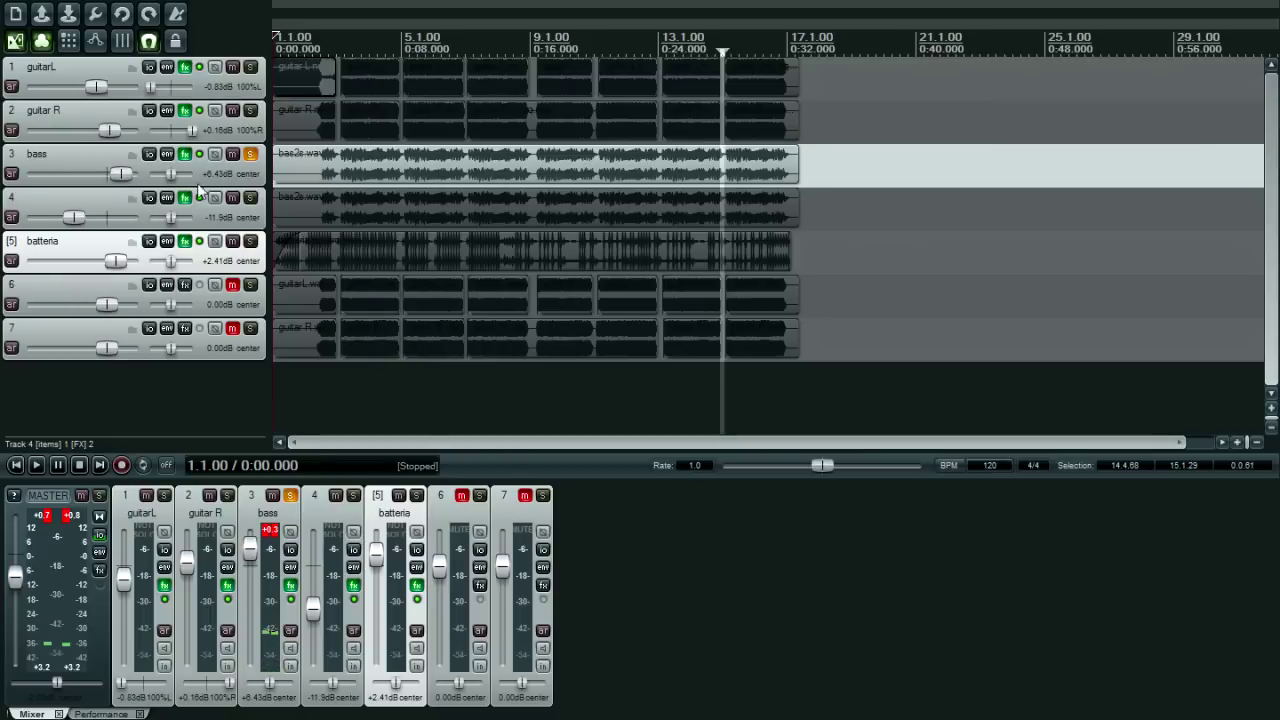
# Step: Unsolo the bass and audition the guitarL and guitar R tracks, individually and together
pyautogui.click(250, 153)
pyautogui.click(250, 66)
pyautogui.press('space')
pyautogui.scroll(-3, 283, 115)
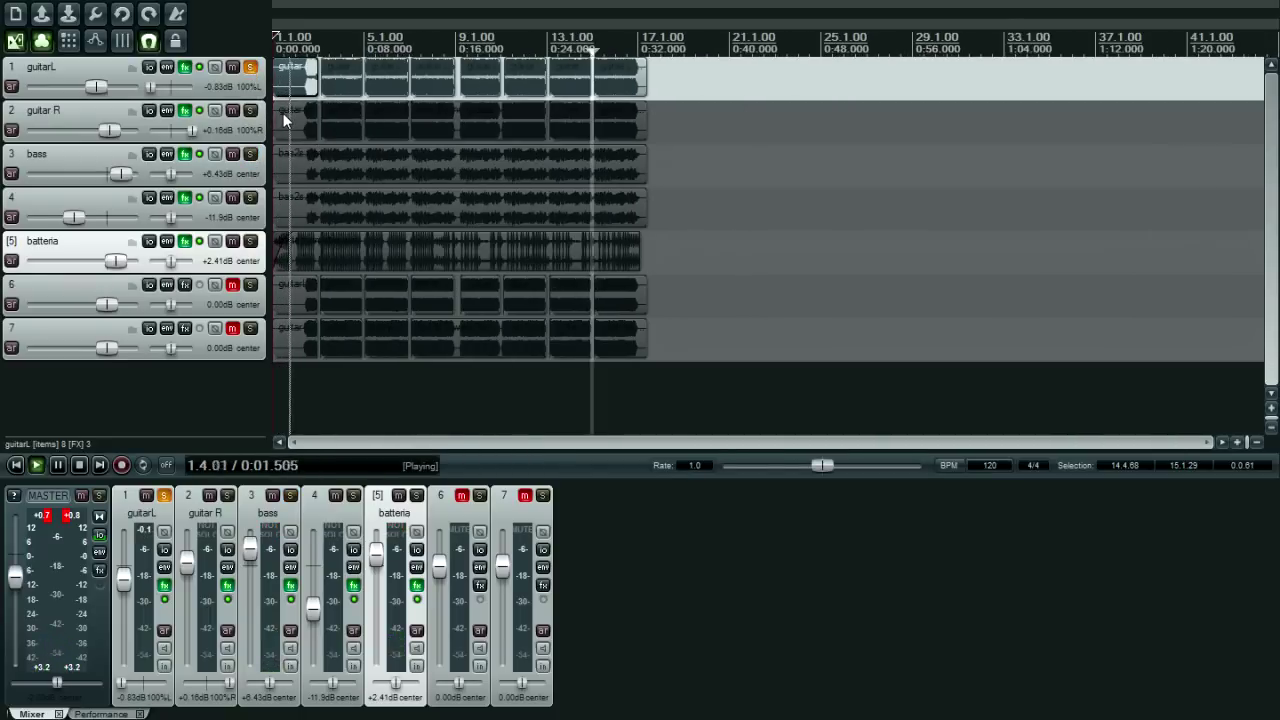
pyautogui.scroll(2, 283, 115)
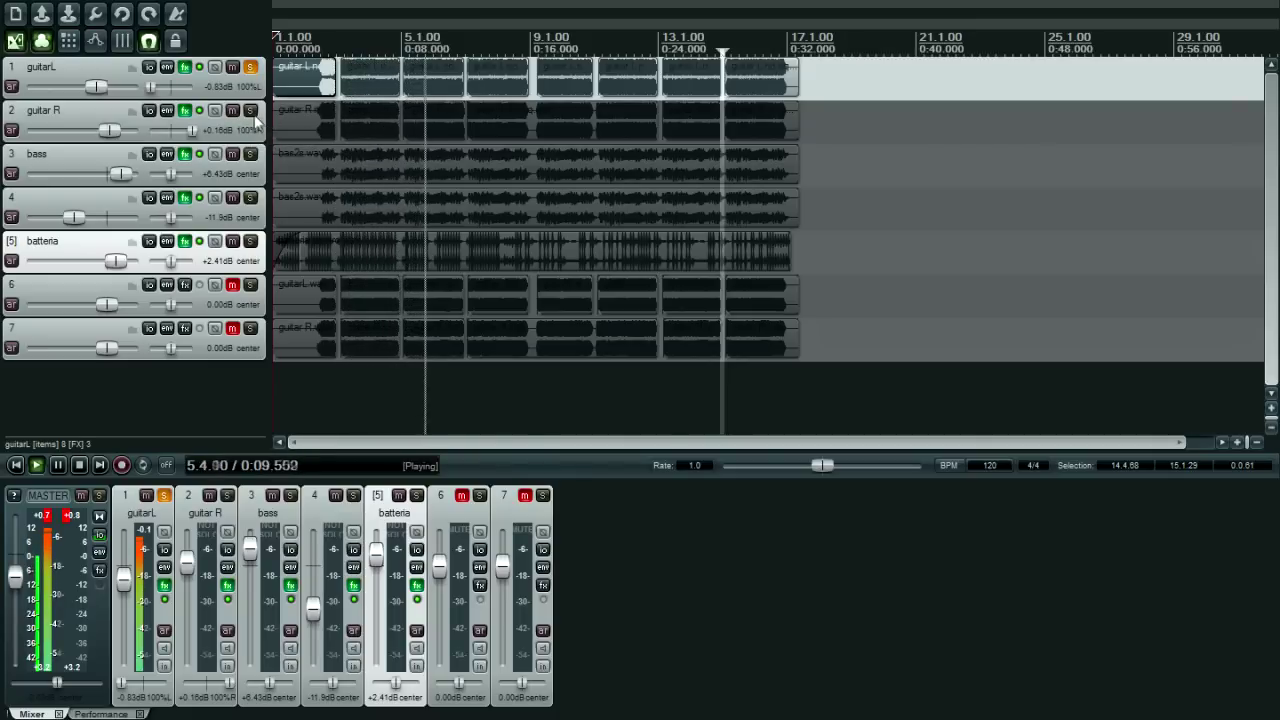
pyautogui.click(251, 111)
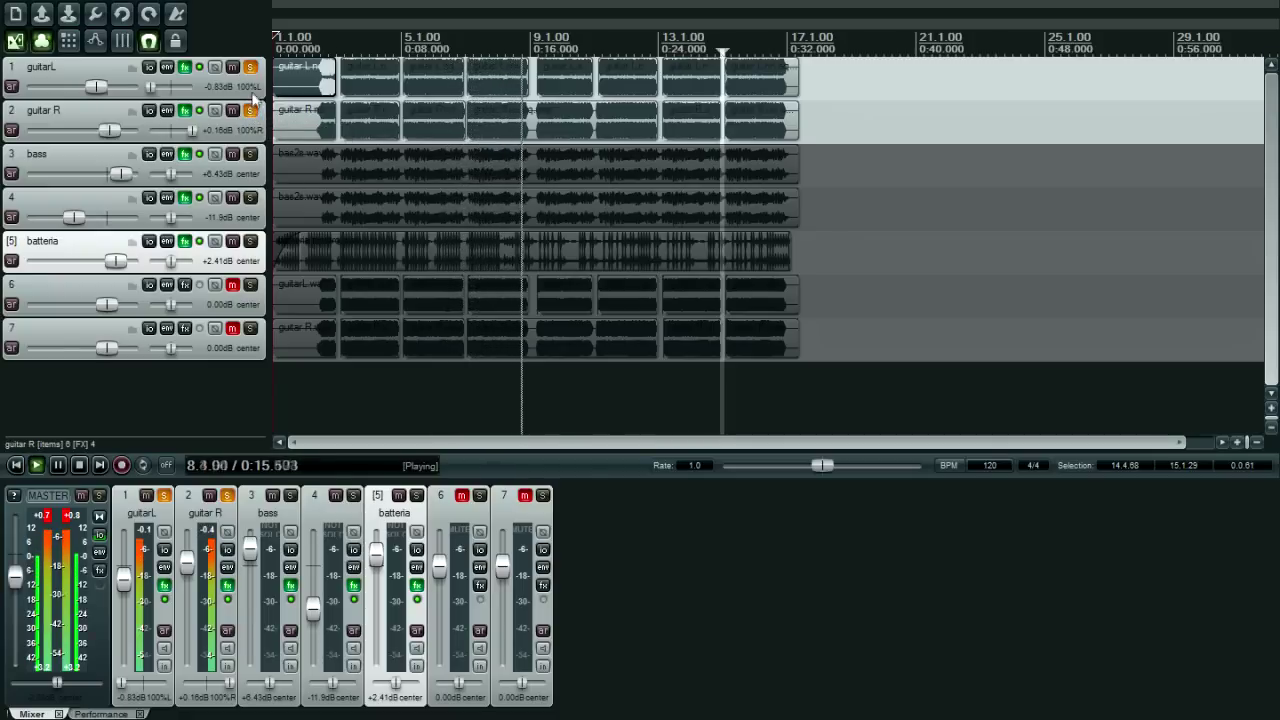
pyautogui.click(250, 68)
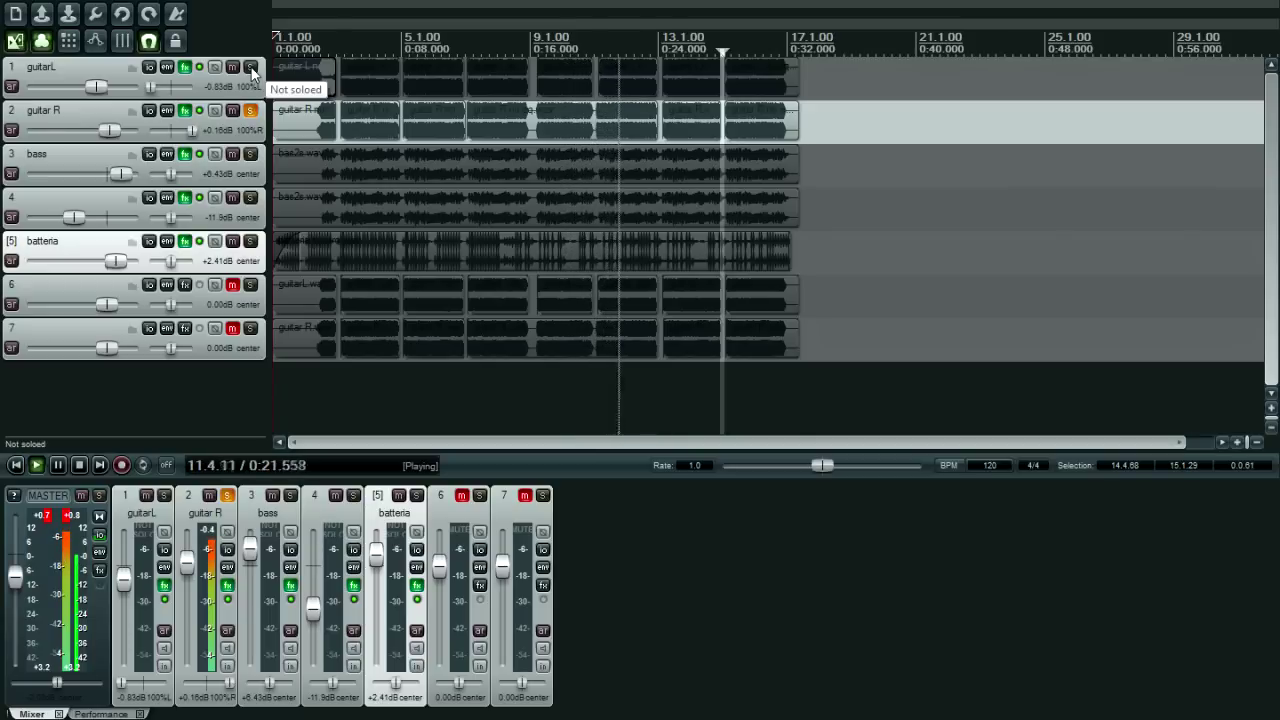
pyautogui.click(250, 68)
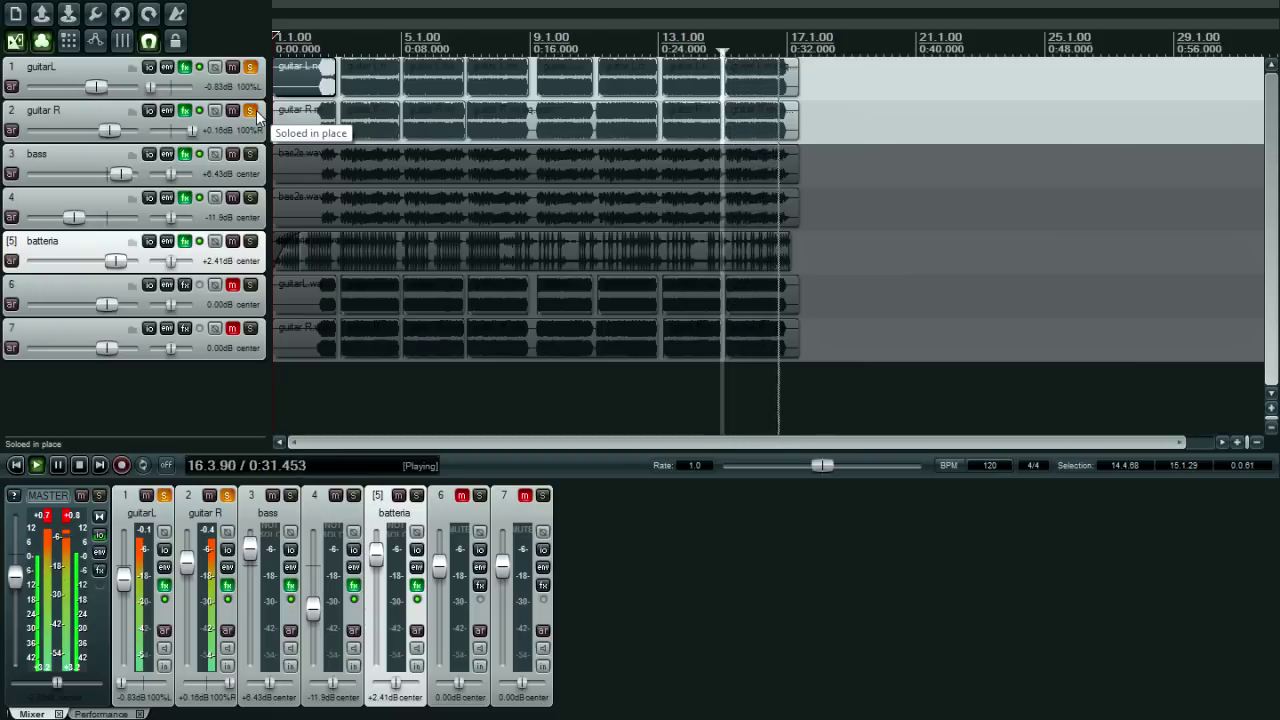
# Step: Clear the solo on both guitar tracks and, while playing the full mix, set the bass track's volume to +5.15 dB
pyautogui.press('space')
pyautogui.click(250, 110)
pyautogui.click(250, 67)
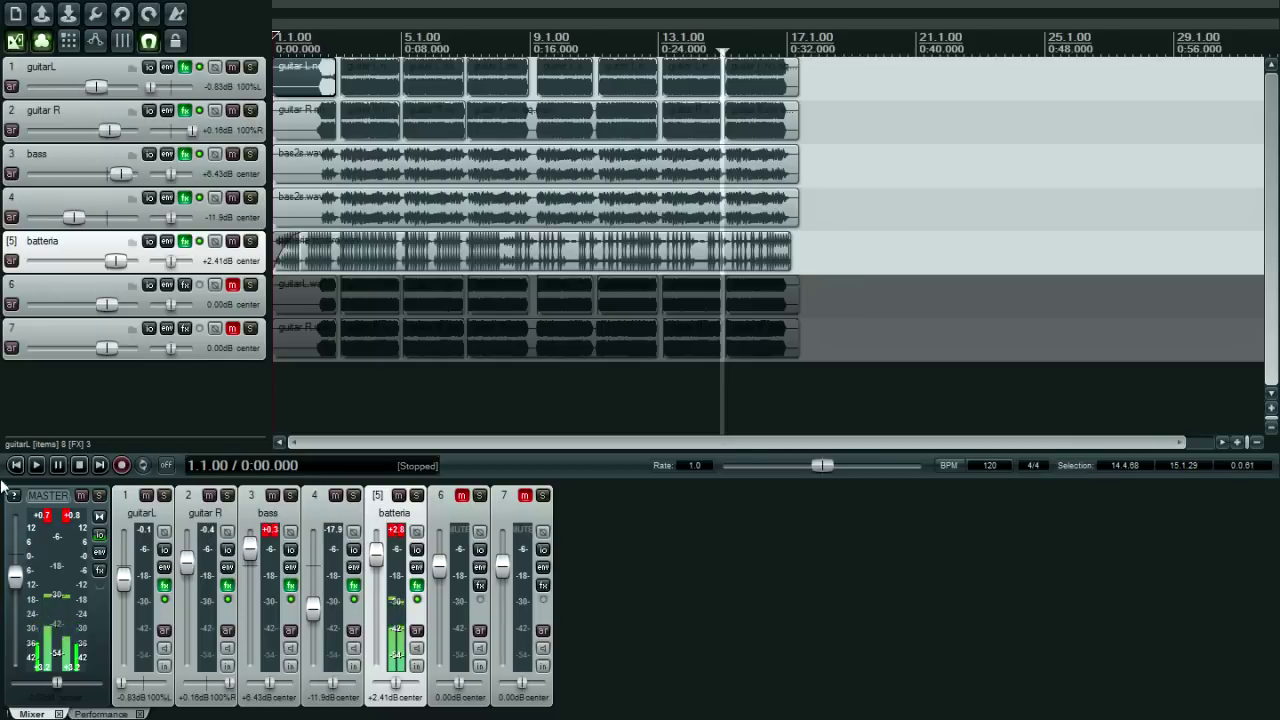
pyautogui.press('space')
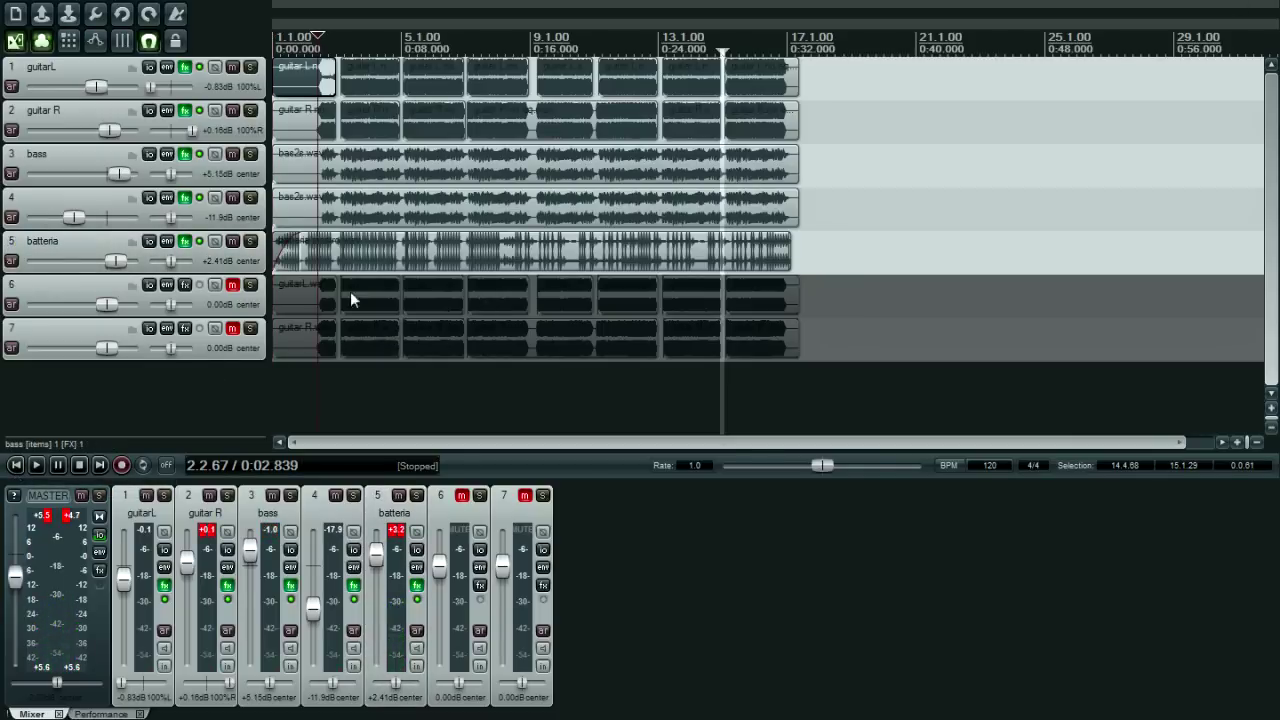
# Step: Solo guitarL and review its ReValver Mk III and TLs-3127-LEA effects while the track plays
pyautogui.click(250, 68)
pyautogui.click(185, 67)
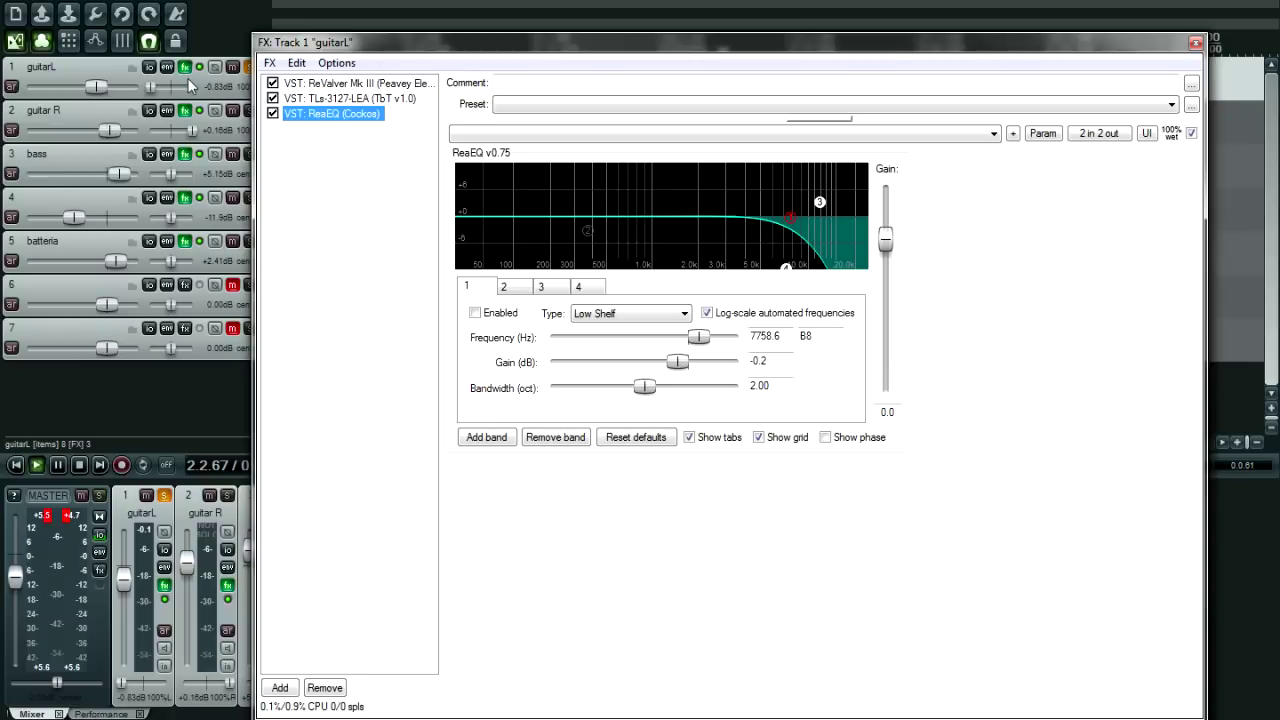
pyautogui.press('space')
pyautogui.click(396, 85)
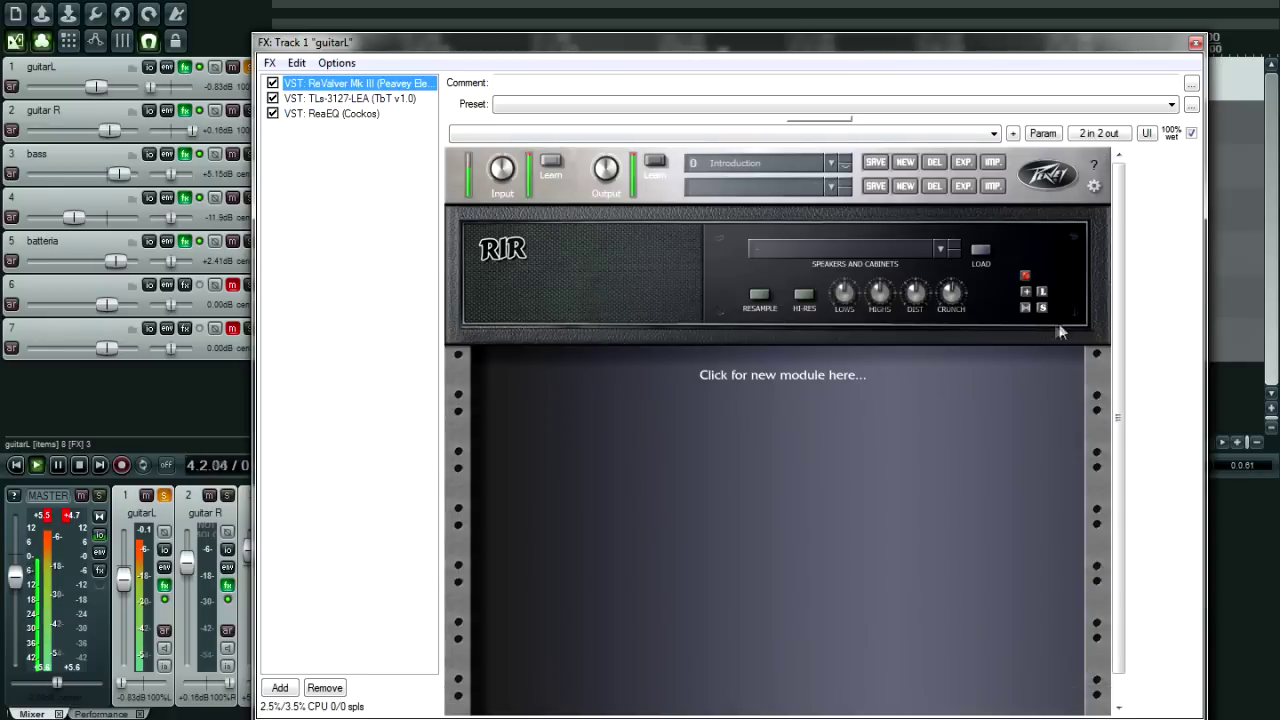
pyautogui.click(881, 294)
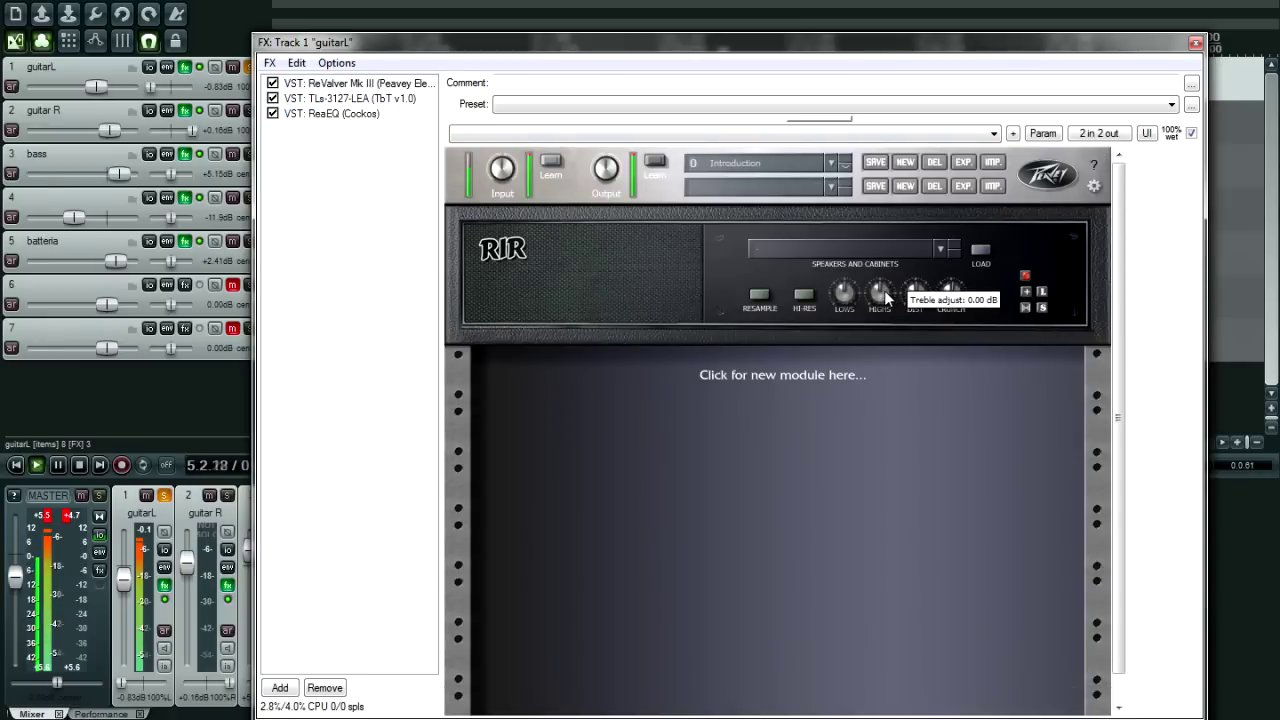
pyautogui.click(380, 99)
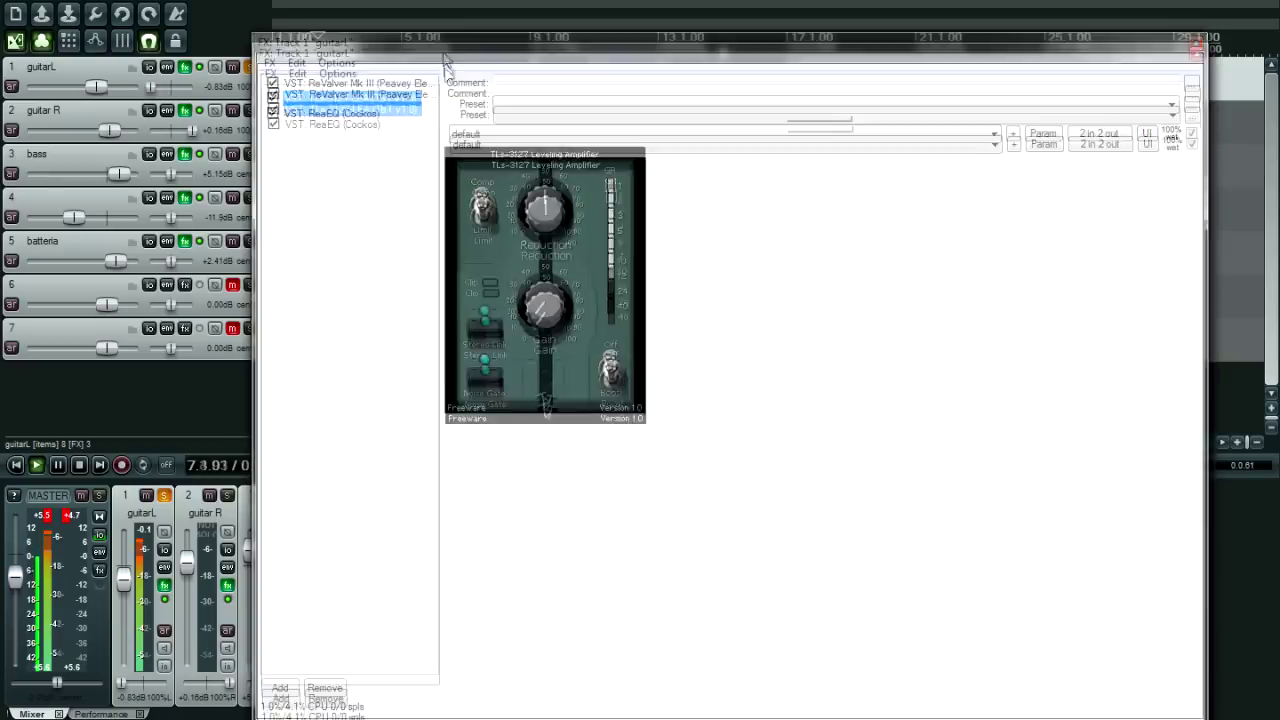
pyautogui.moveTo(447, 65); pyautogui.dragTo(437, 170)
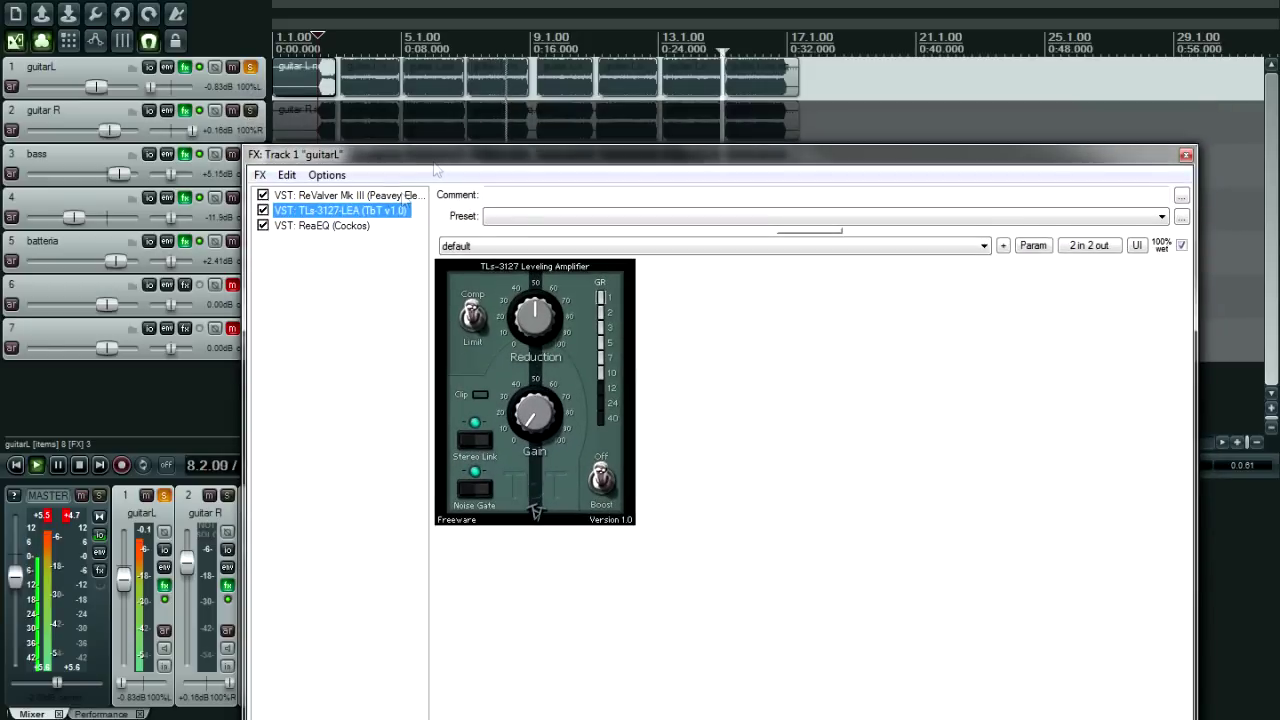
# Step: Move the Low Shelf band in guitarL's ReaEQ to 7462.7 Hz and -0.4 dB, closing the effects window and stopping playback
pyautogui.click(355, 228)
pyautogui.moveTo(780, 329); pyautogui.dragTo(777, 329)
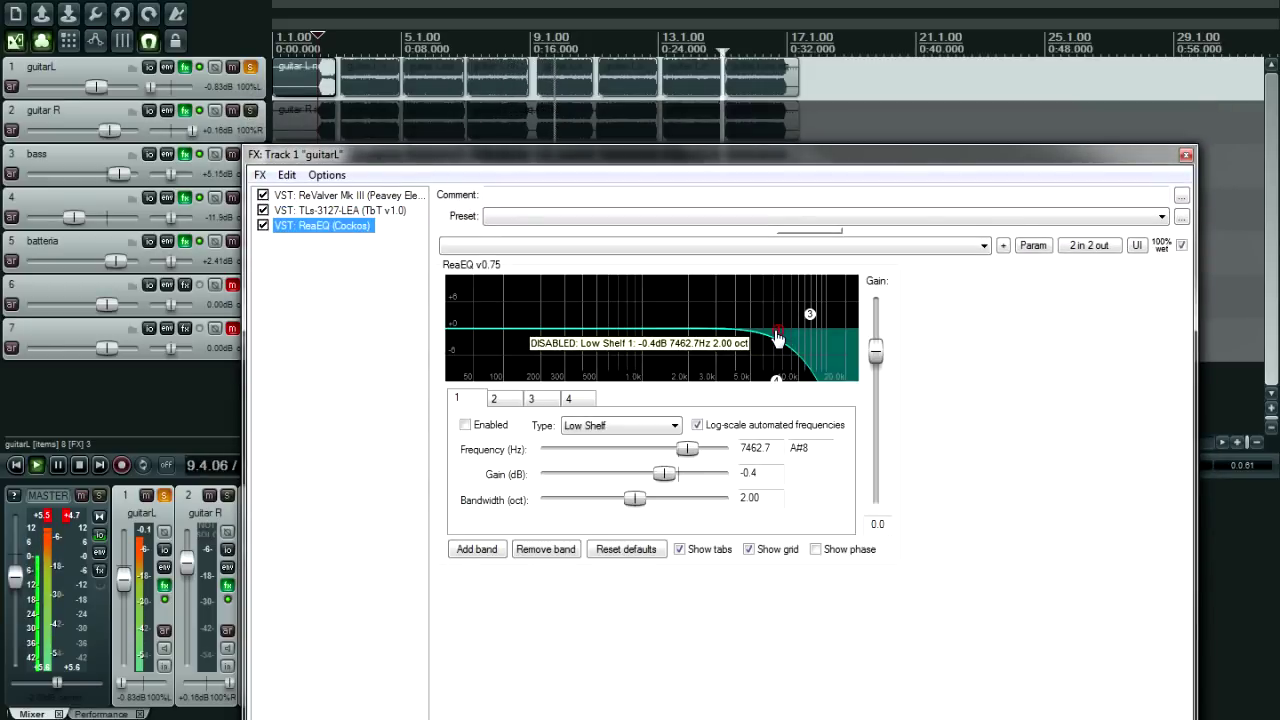
pyautogui.click(1185, 156)
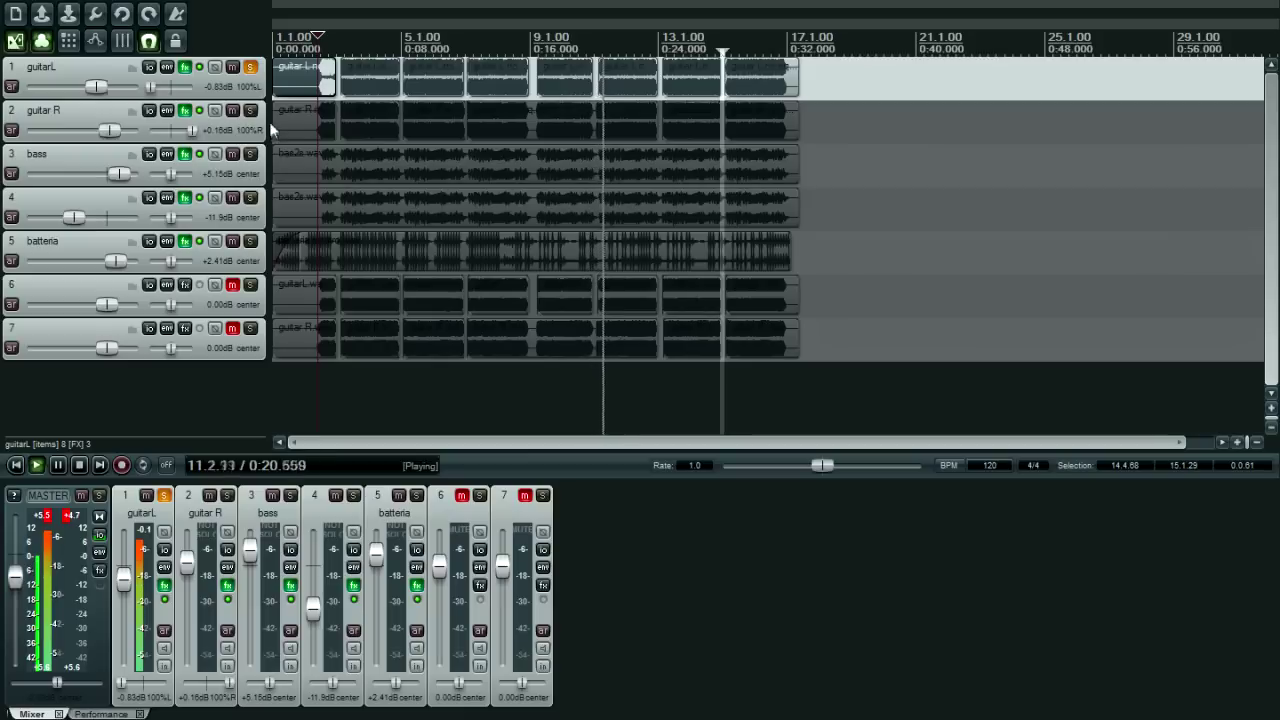
pyautogui.press('space')
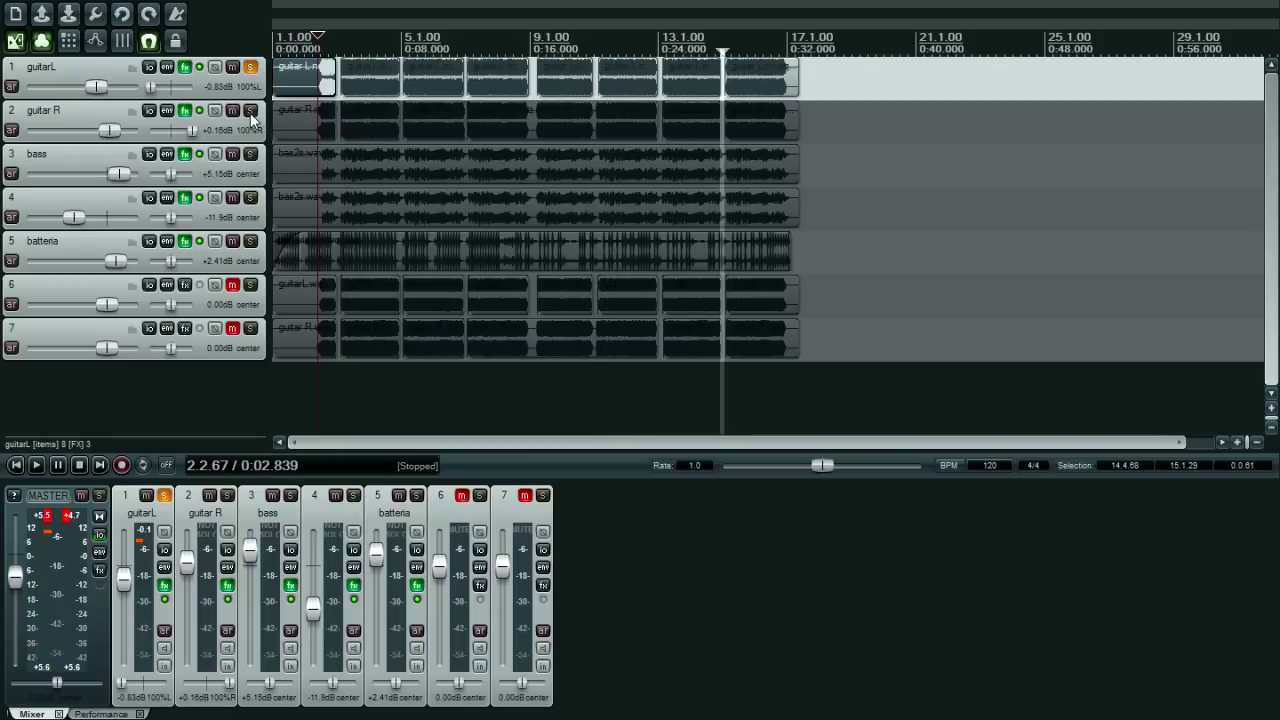
# Step: Play guitar R with its solo enabled and review its ReValver Mk III and TLs-3127-LEA effects
pyautogui.click(250, 110)
pyautogui.press('space')
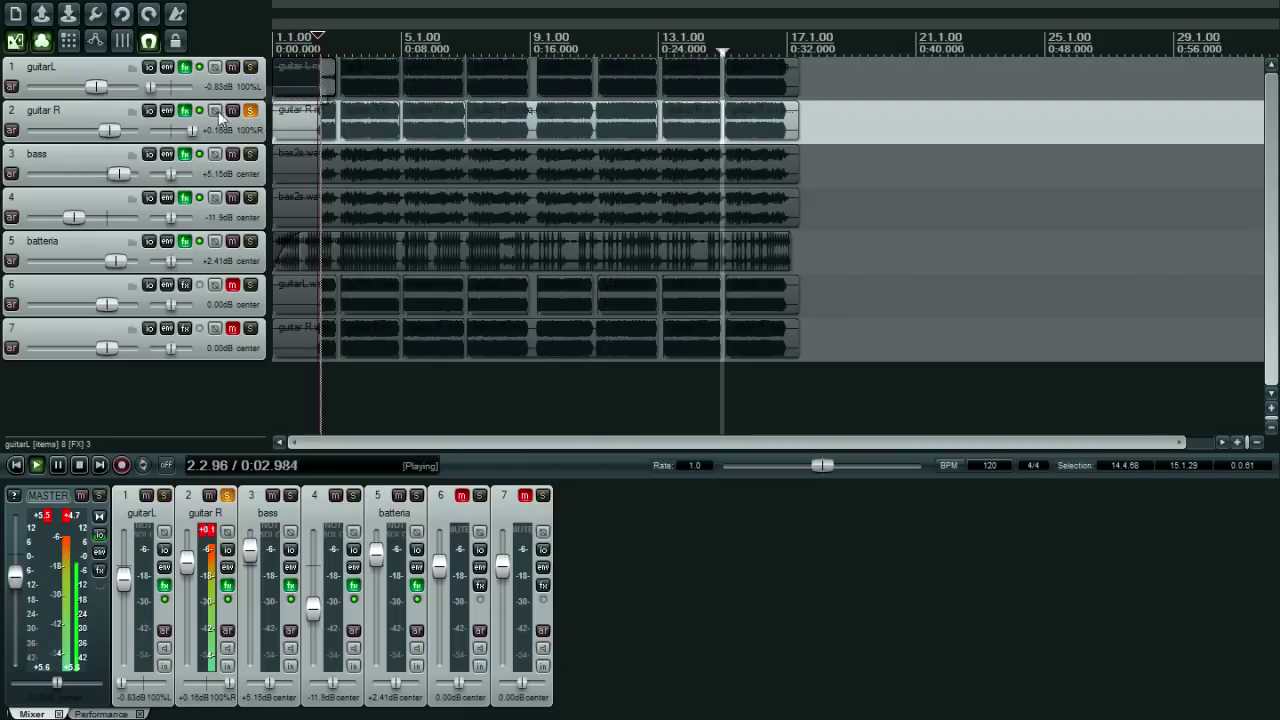
pyautogui.click(186, 111)
pyautogui.click(355, 83)
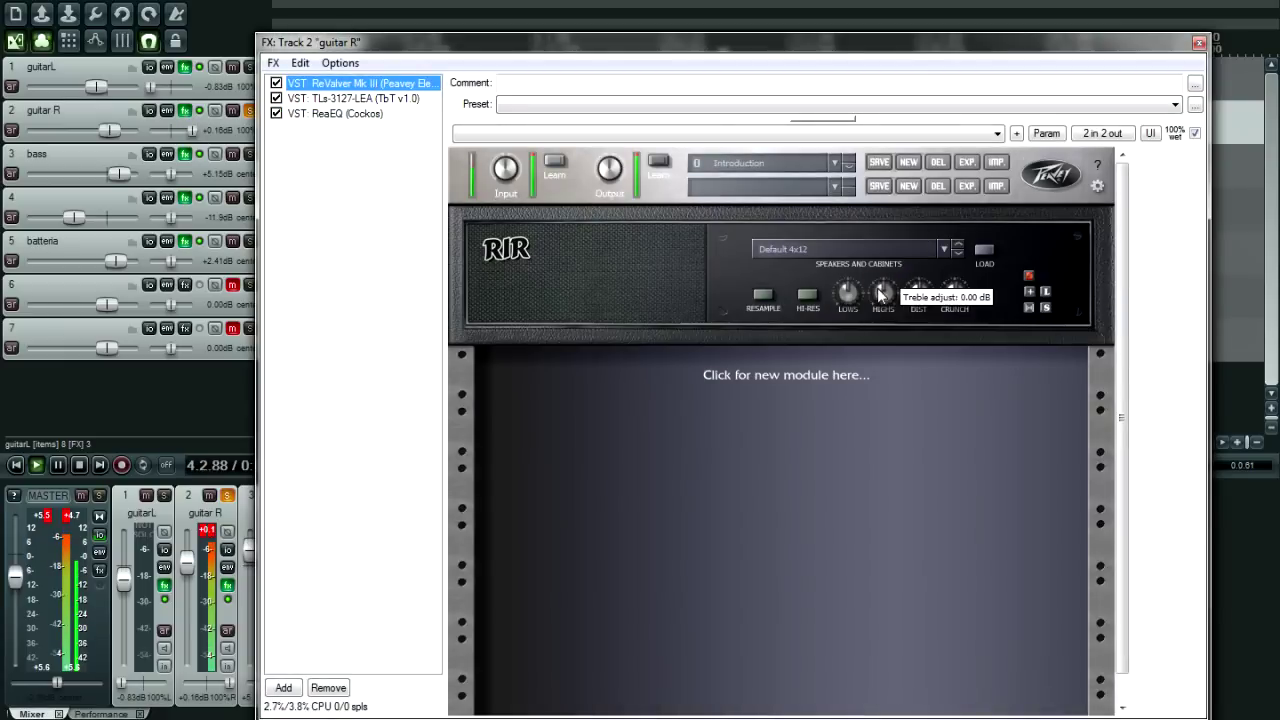
pyautogui.click(347, 99)
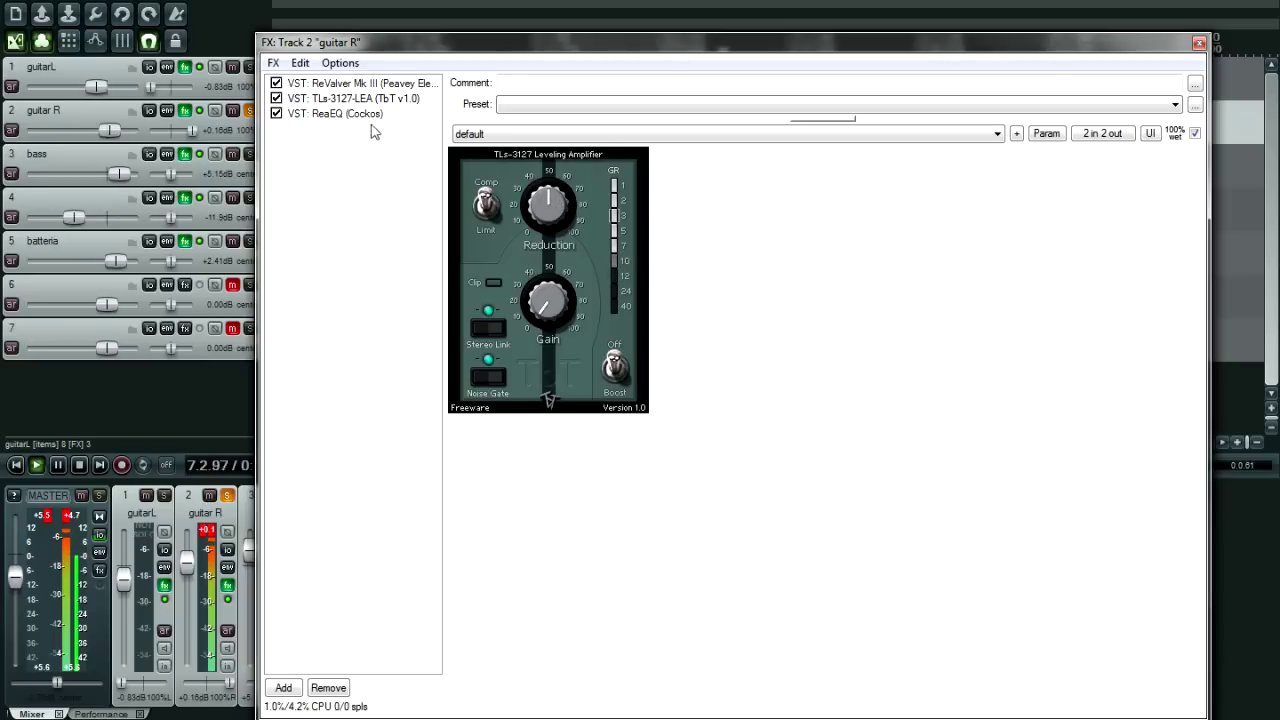
# Step: Move the Low Shelf band in guitar R's ReaEQ to 6904.2 Hz and -0.8 dB, and audition both guitars soloed together
pyautogui.moveTo(799, 246); pyautogui.dragTo(790, 226)
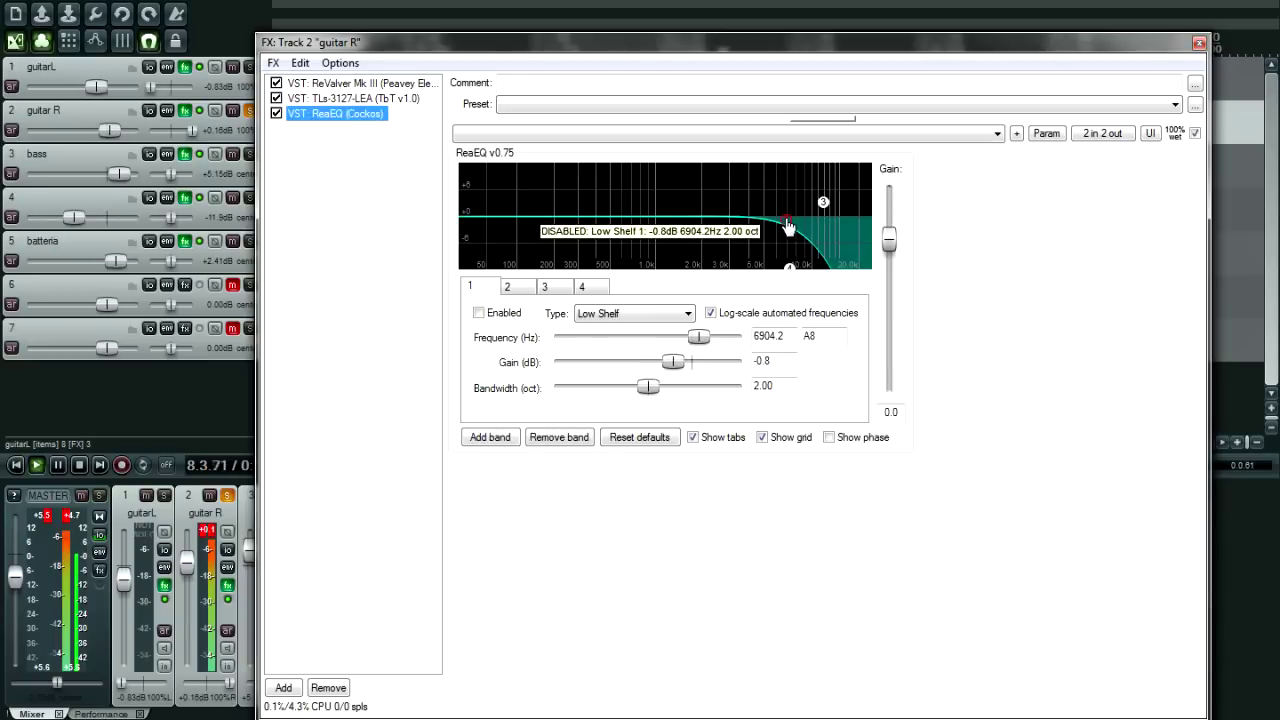
pyautogui.click(1199, 45)
pyautogui.click(250, 70)
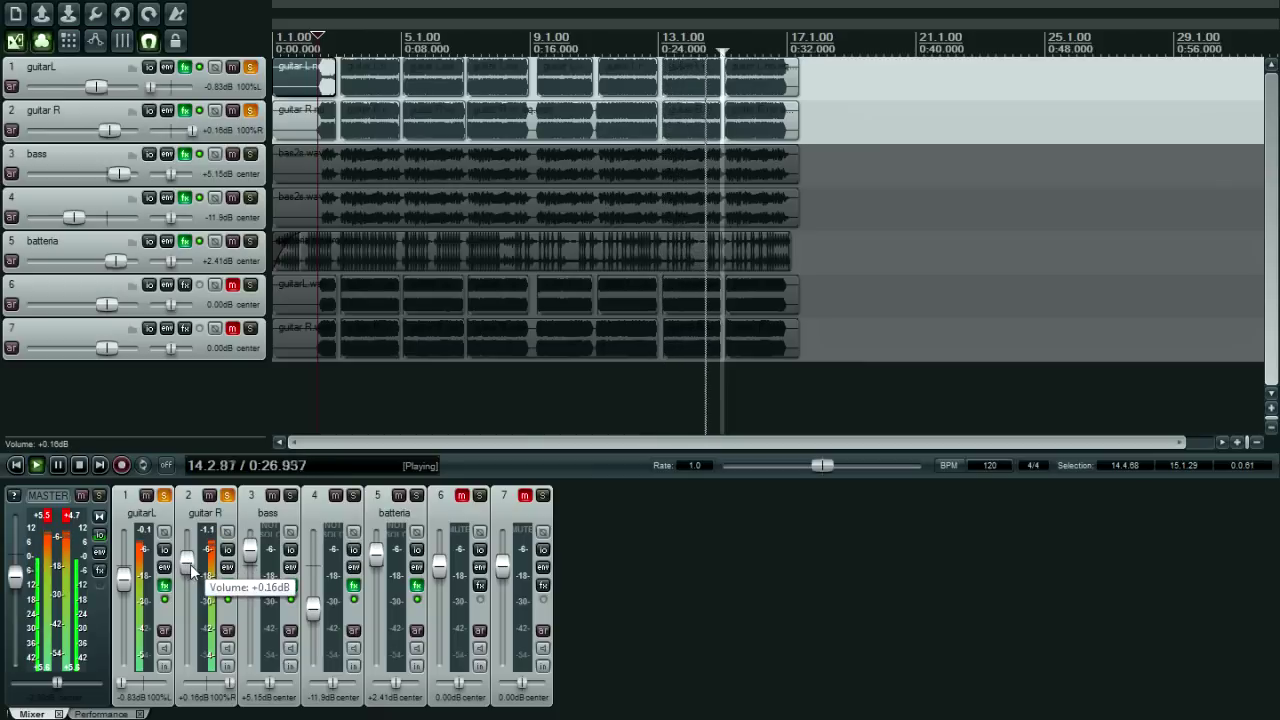
pyautogui.press('space')
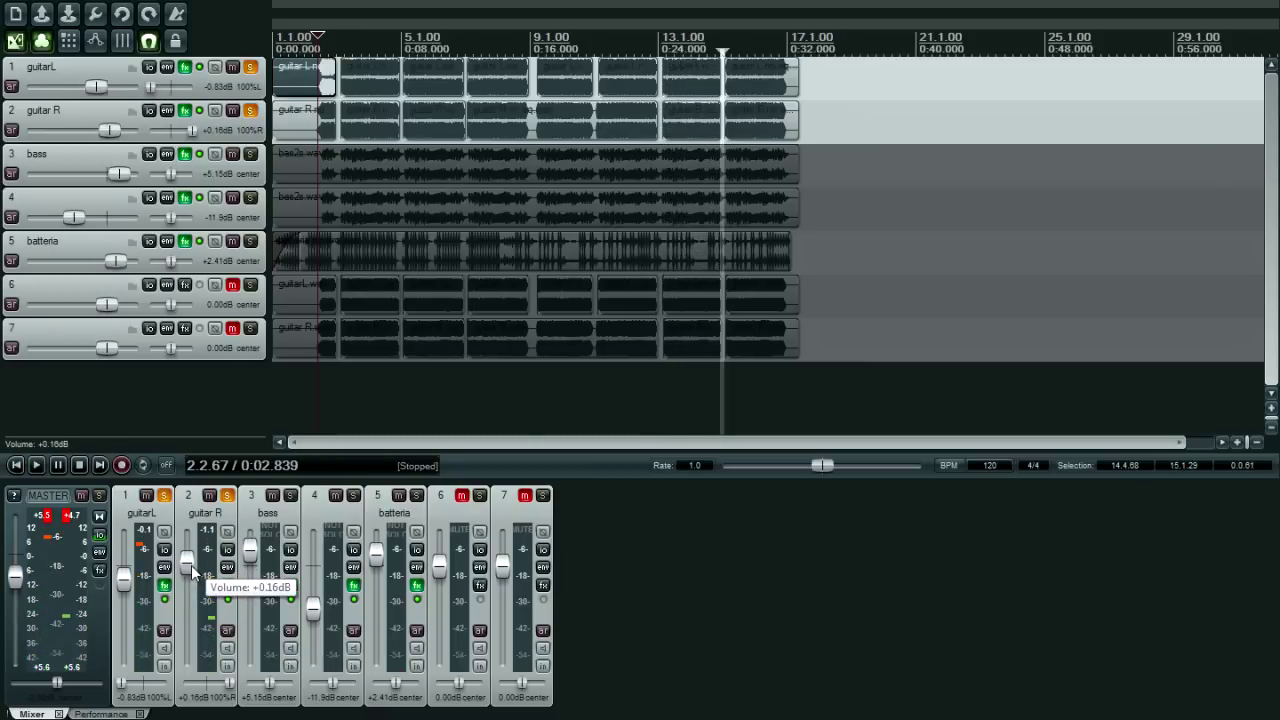